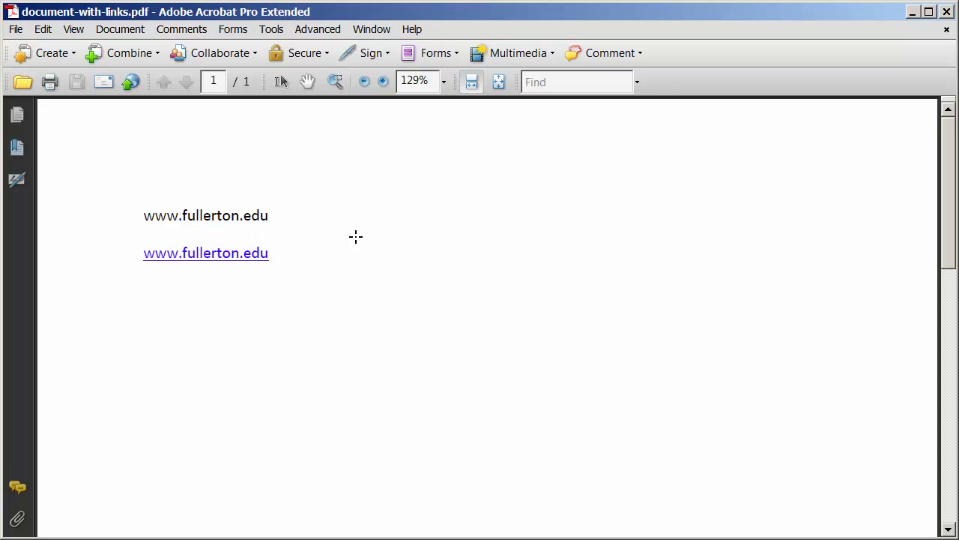
Step: Activate the Link Tool from the Advanced Editing tools
left_click(279, 82)
left_click(272, 30)
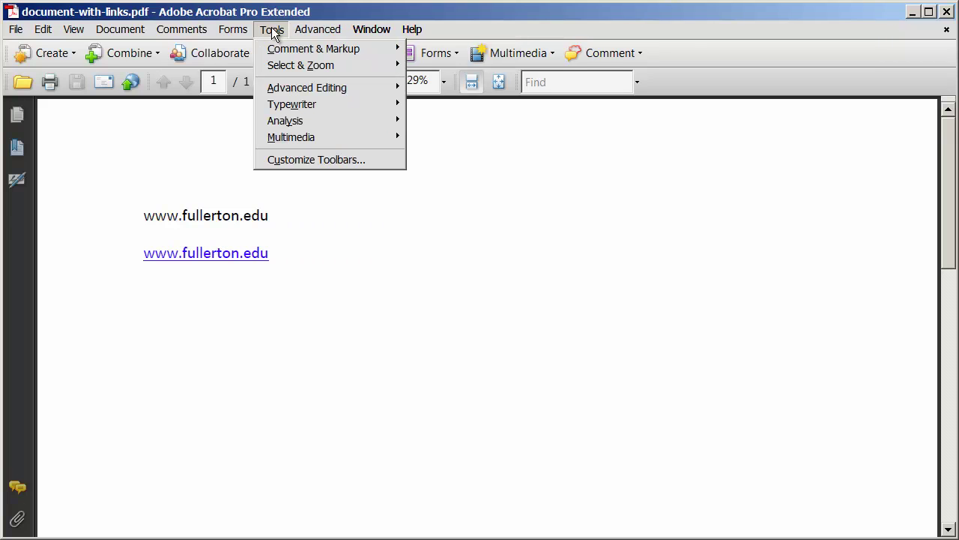
mouse_move(307, 87)
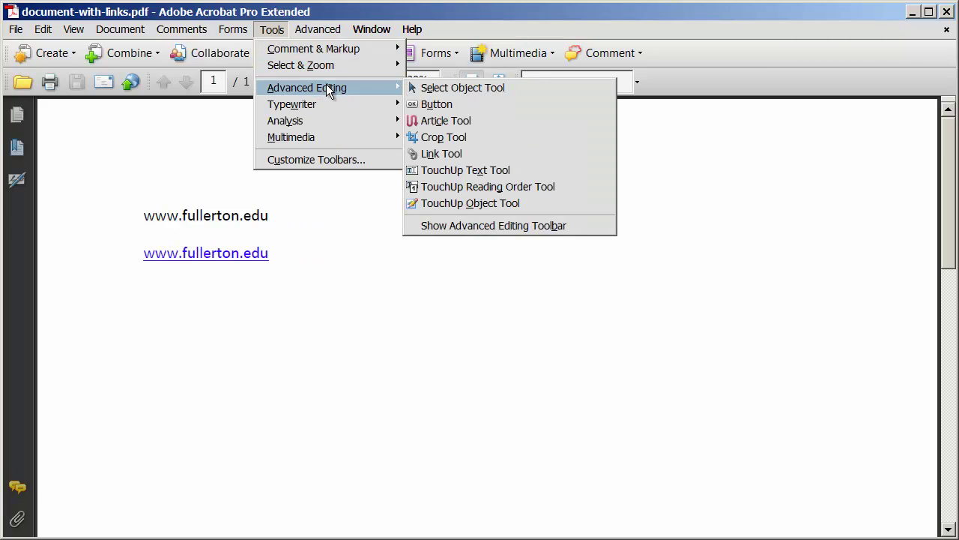
left_click(446, 157)
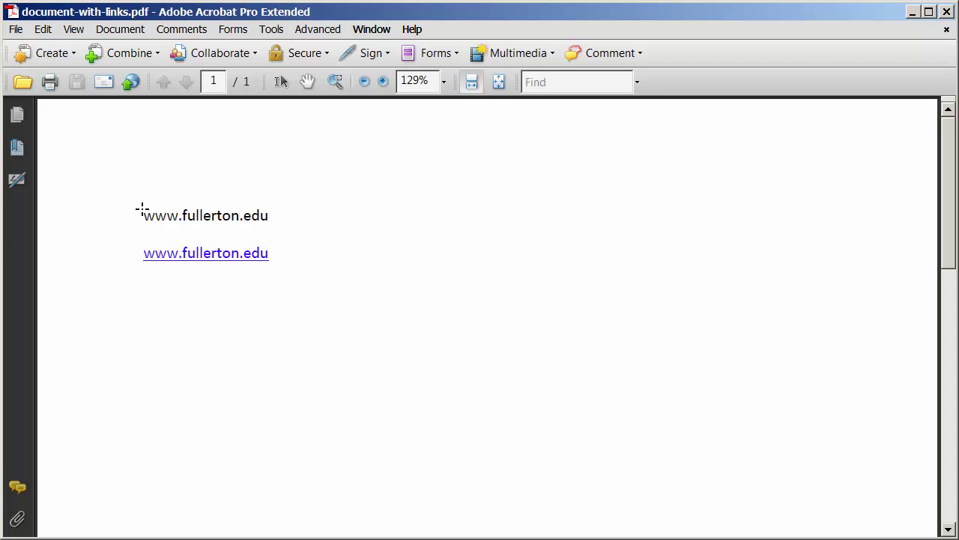
left_click_drag(141, 209, 276, 227)
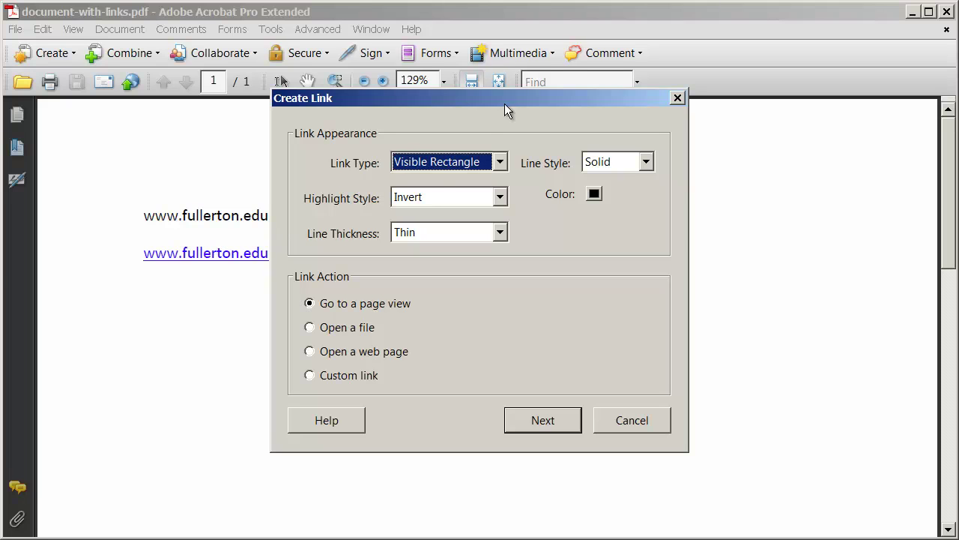
left_click(452, 167)
left_click(449, 199)
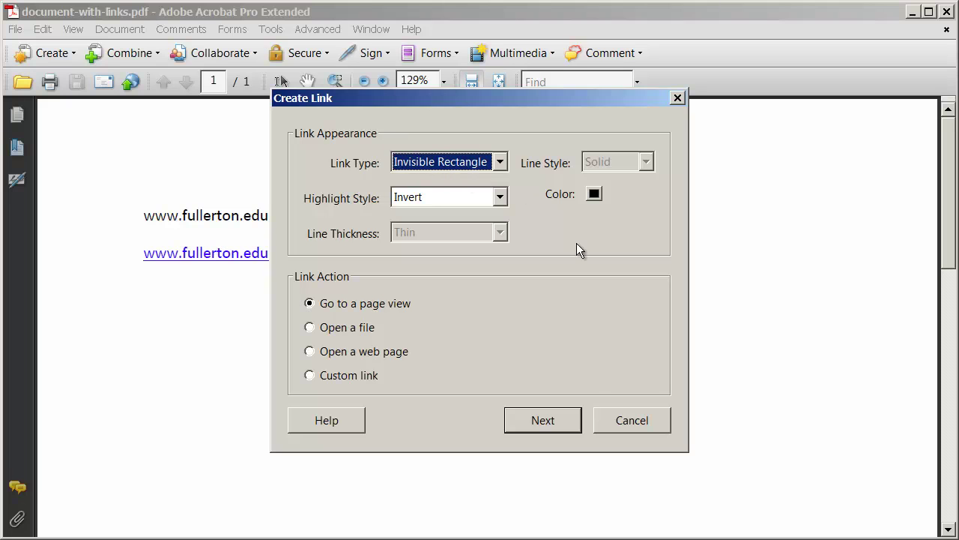
left_click(354, 352)
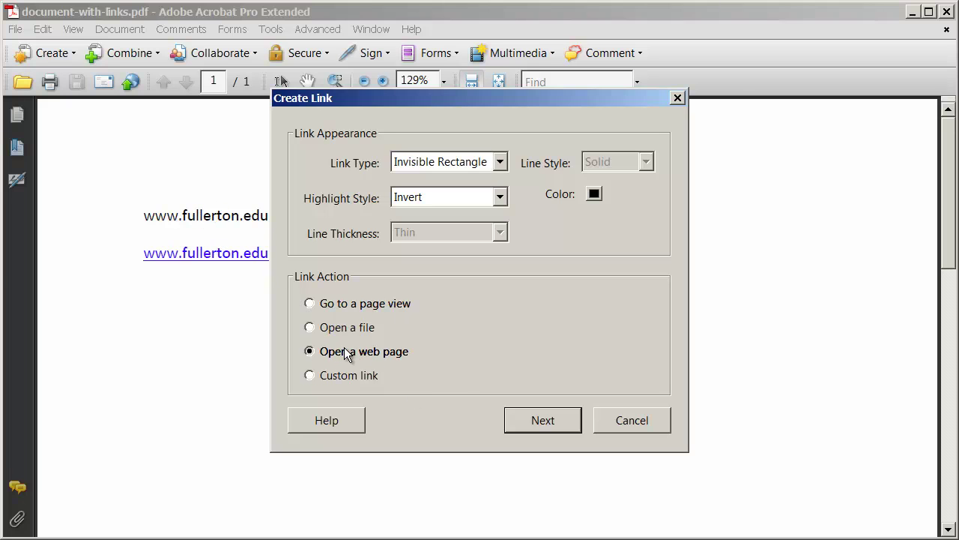
left_click(535, 420)
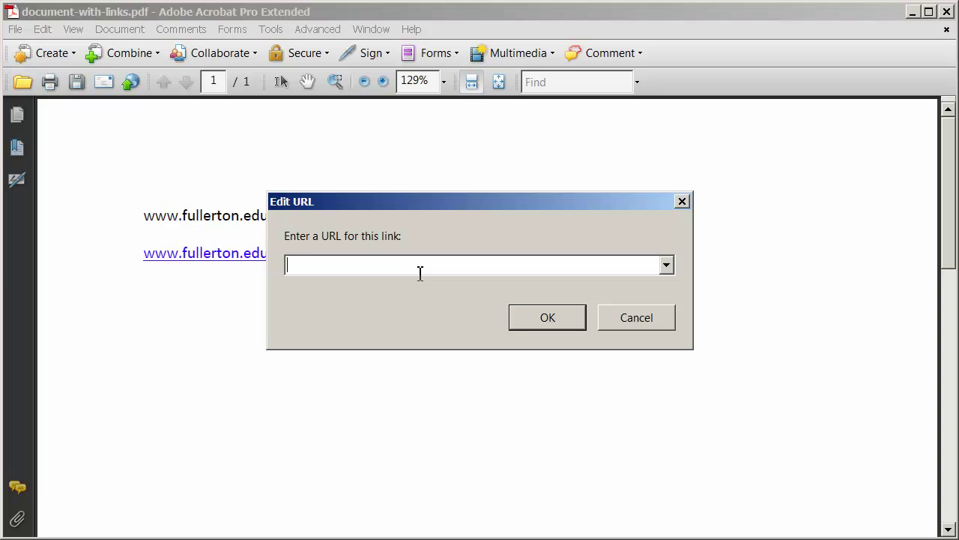
type("htt")
type("p://")
type("www.fuller")
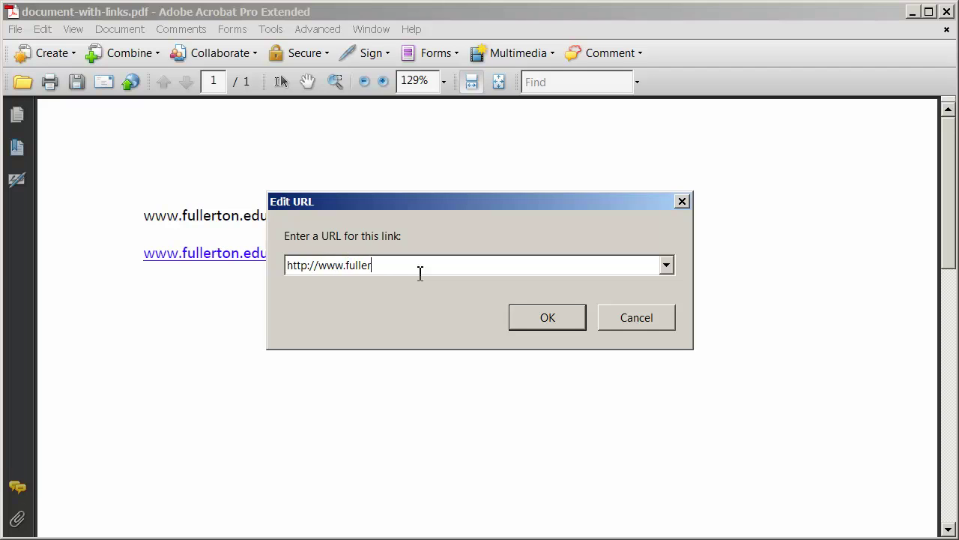
type("ton.edu")
left_click(538, 318)
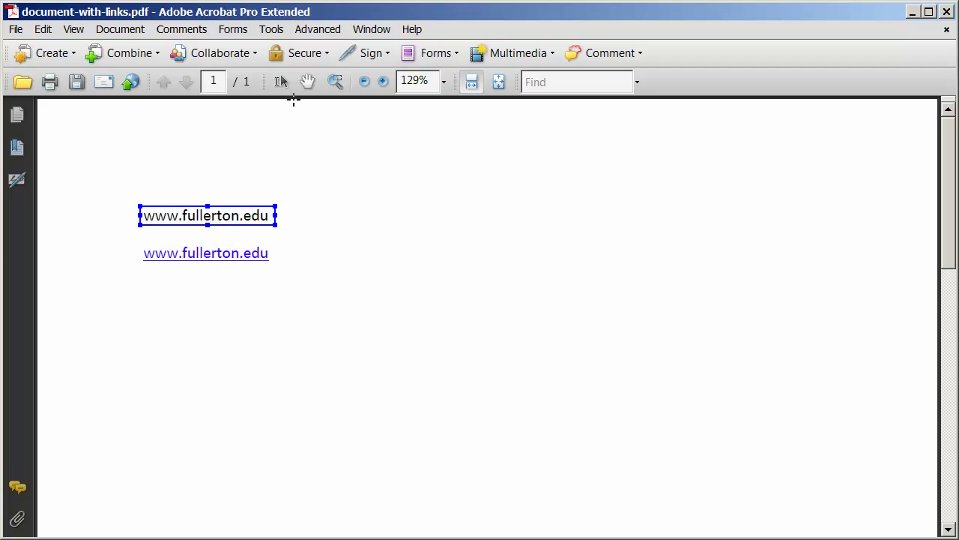
left_click(283, 82)
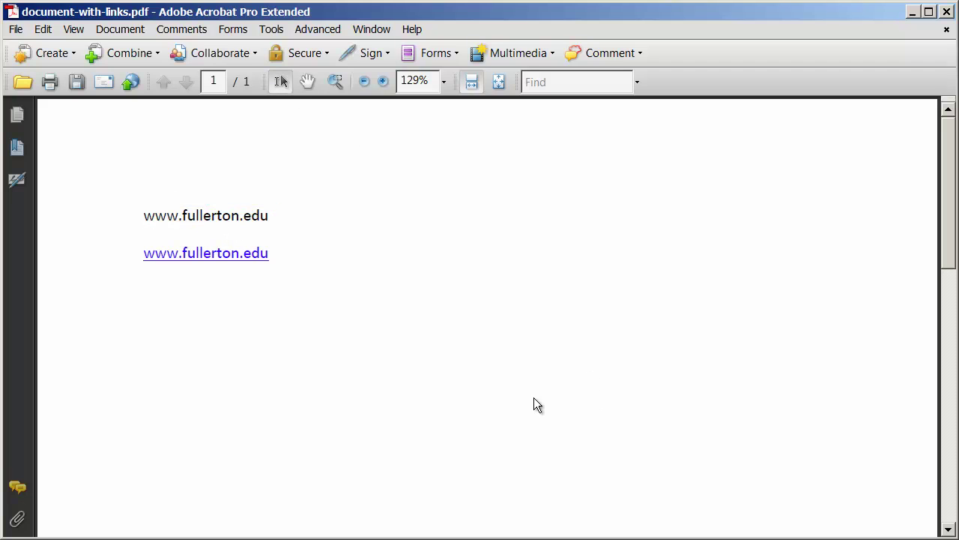